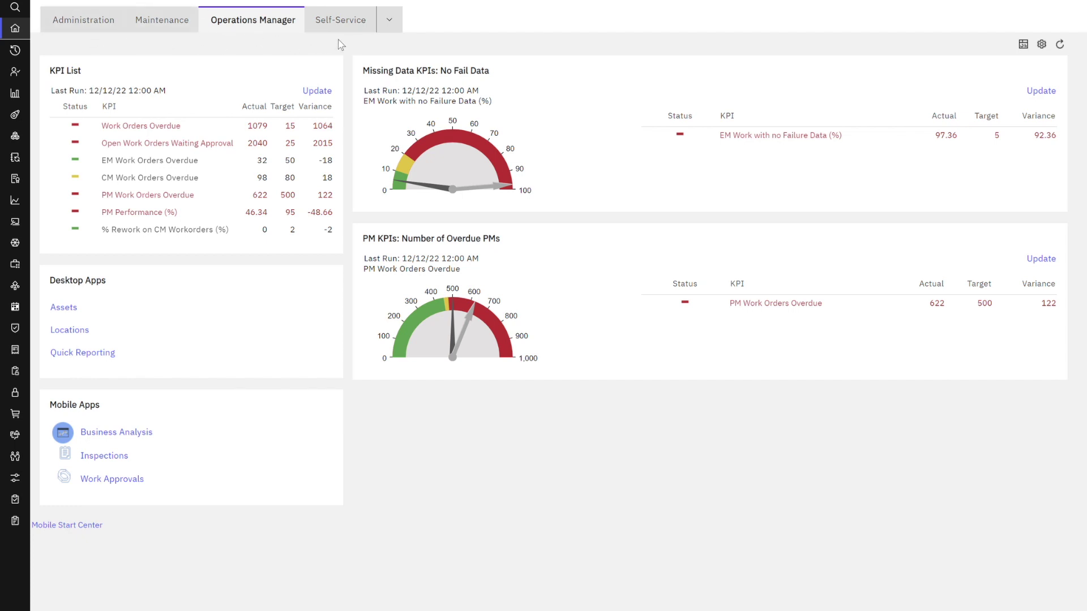
Open KPI Manager from My Recent Applications in the side navigation.
mouse_move(246, 67)
mouse_move(13, 57)
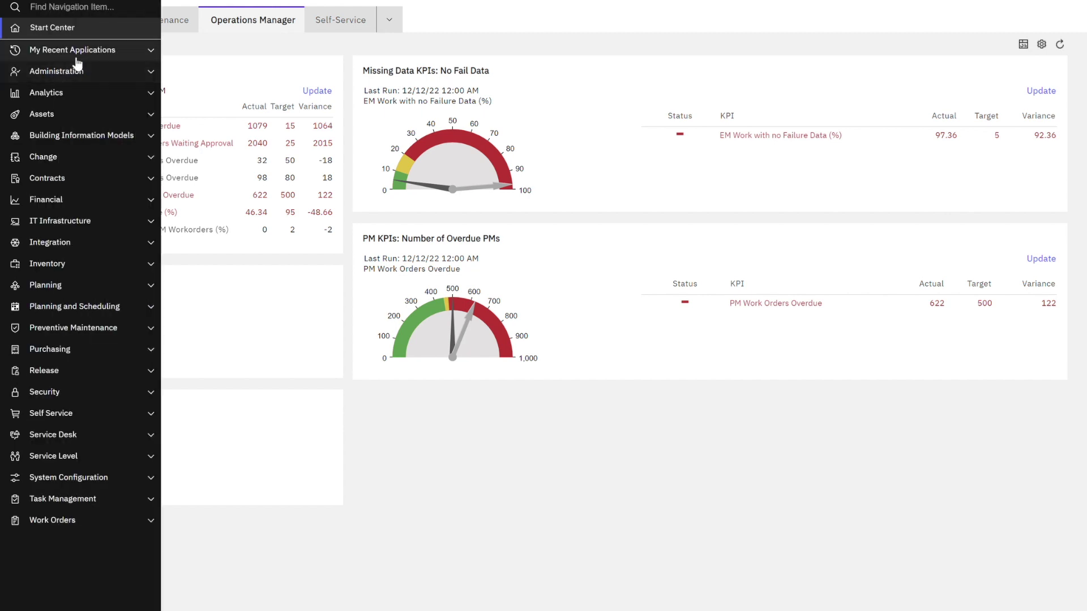
left_click(74, 50)
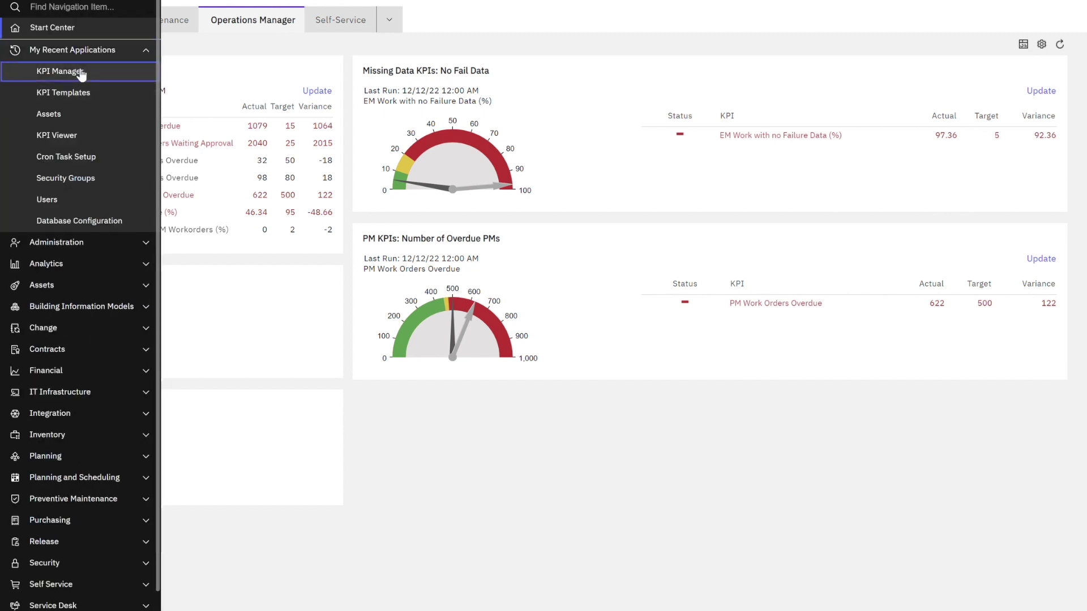
left_click(81, 73)
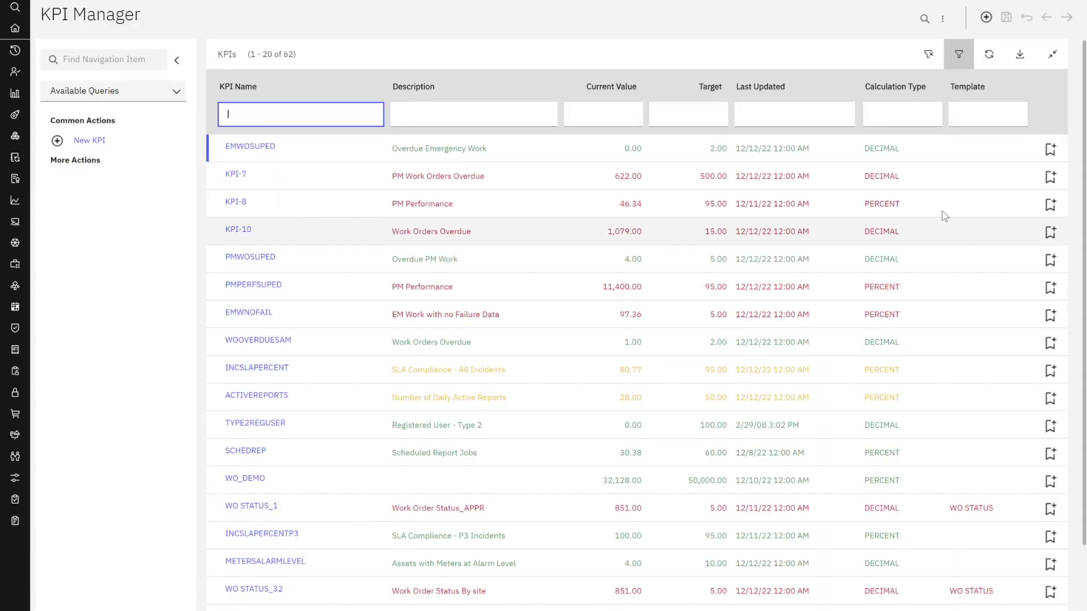
Filter the KPI list by template 1017 and open KPI 1017_77.
left_click(989, 118)
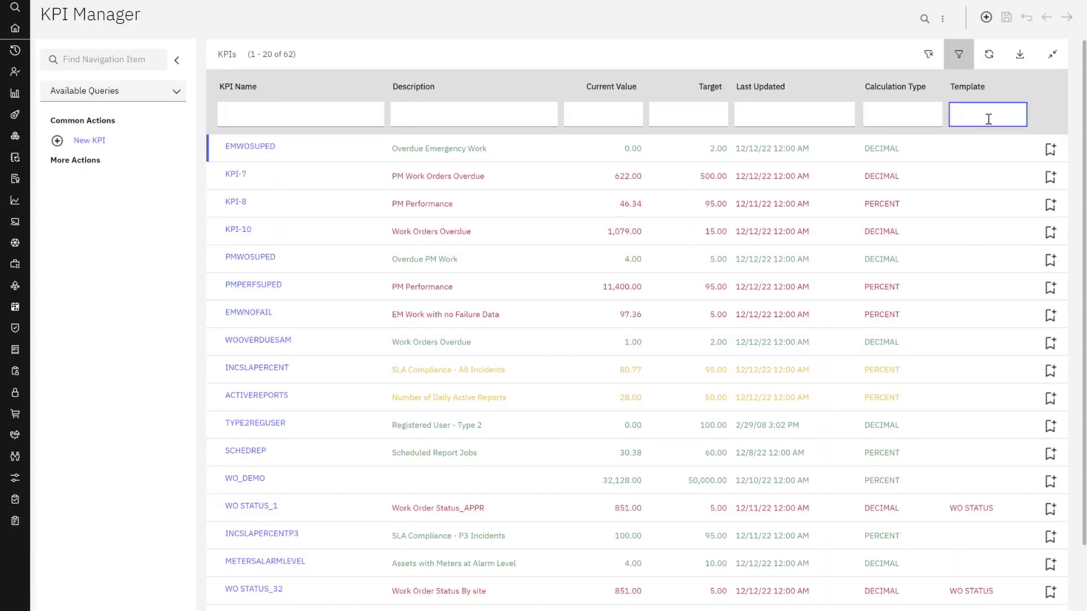
type("1017")
key("Return")
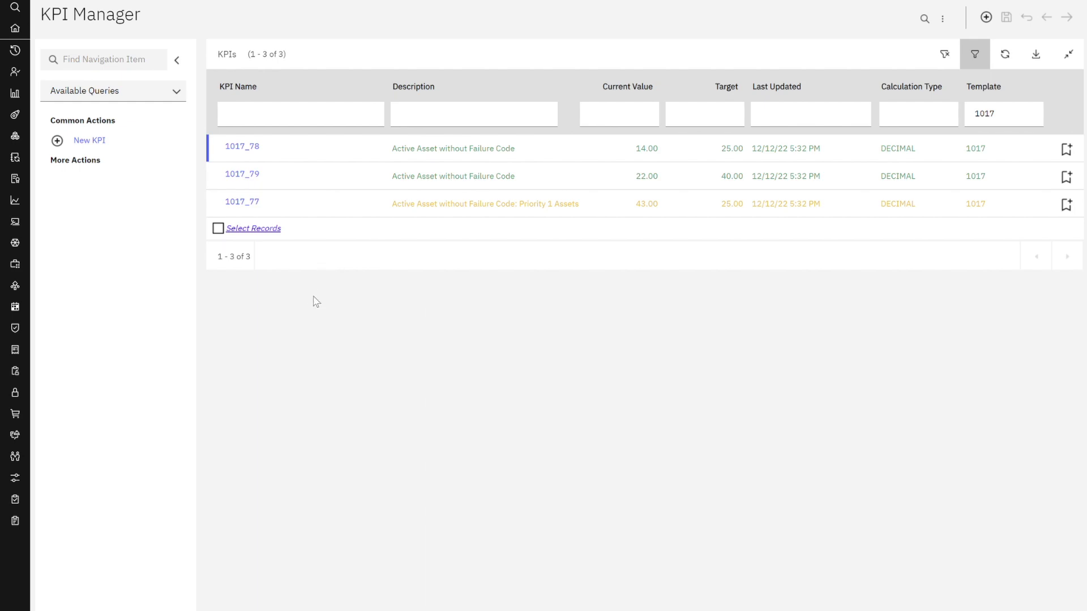
left_click(244, 203)
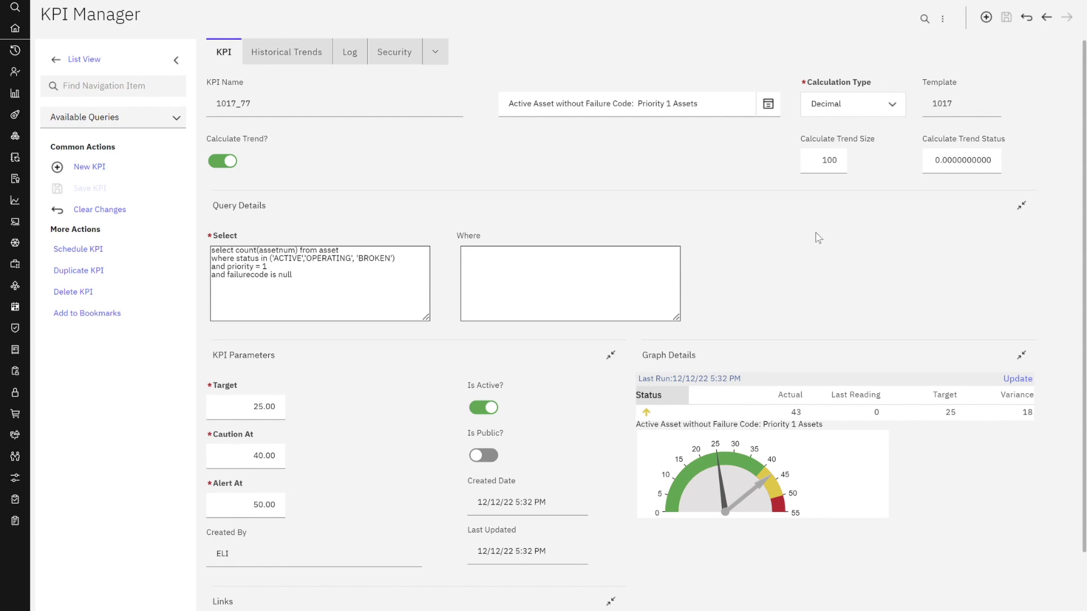
Open the long description editor beside KPI 1017_77's Description field.
left_click(768, 103)
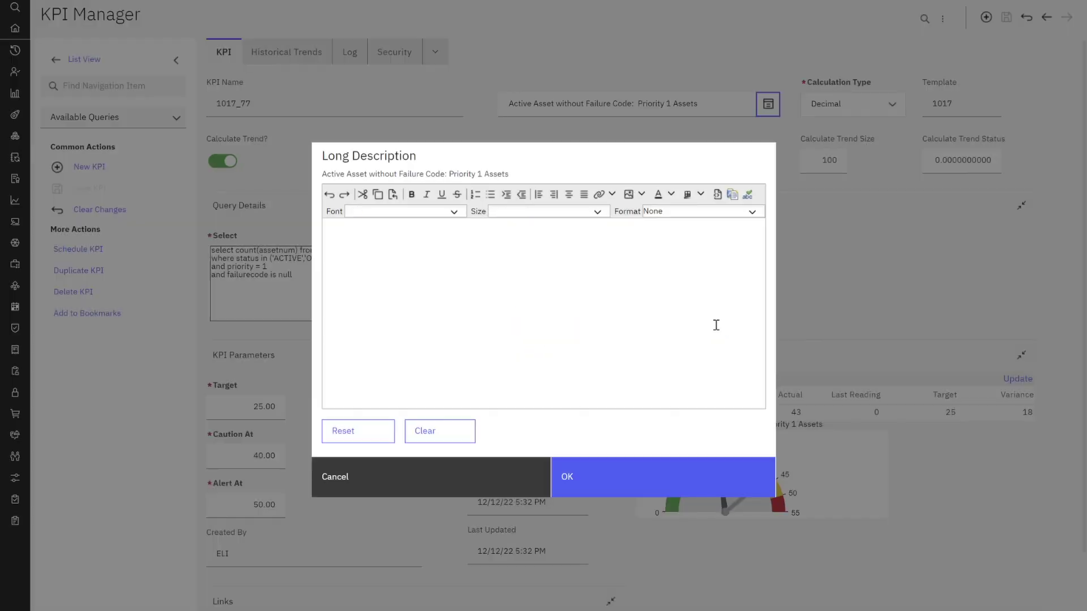
Paste the prepared description and set all its text to medium size.
key("ctrl+v")
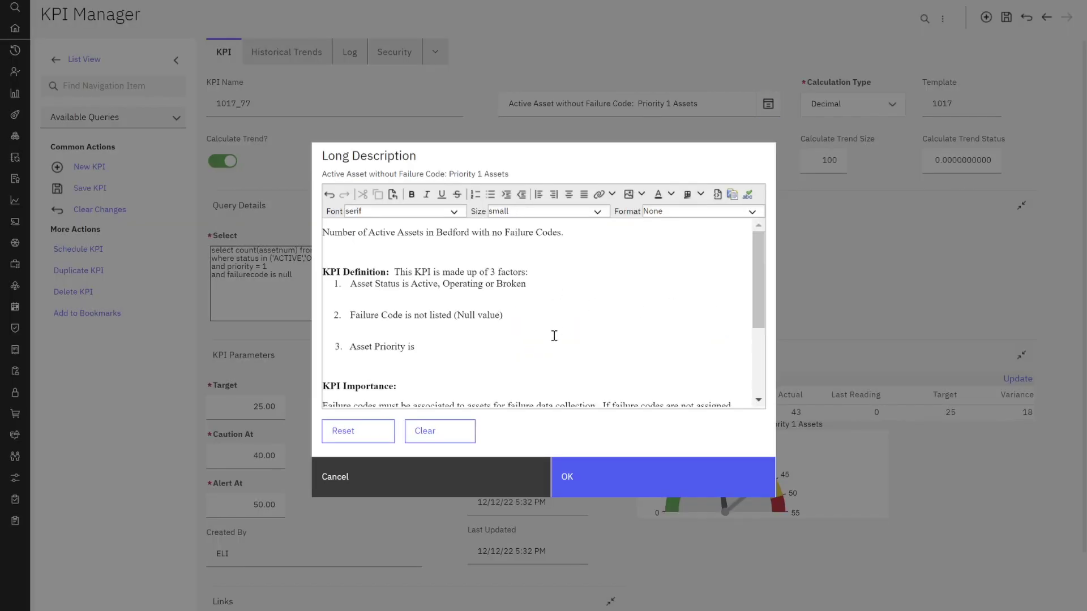
left_click(372, 265)
left_click_drag(359, 242, 594, 430)
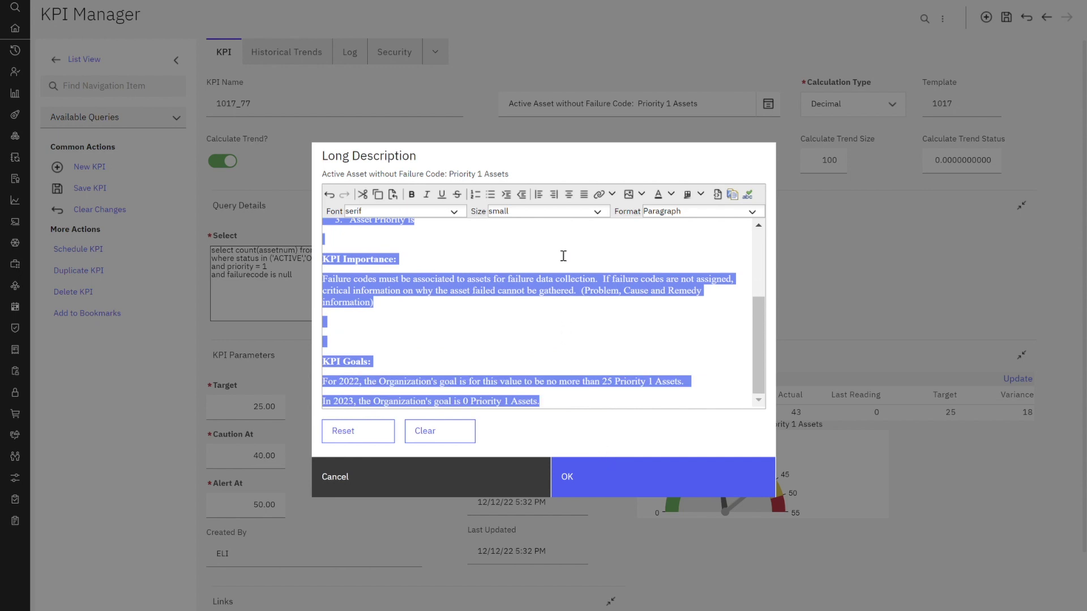
left_click(597, 211)
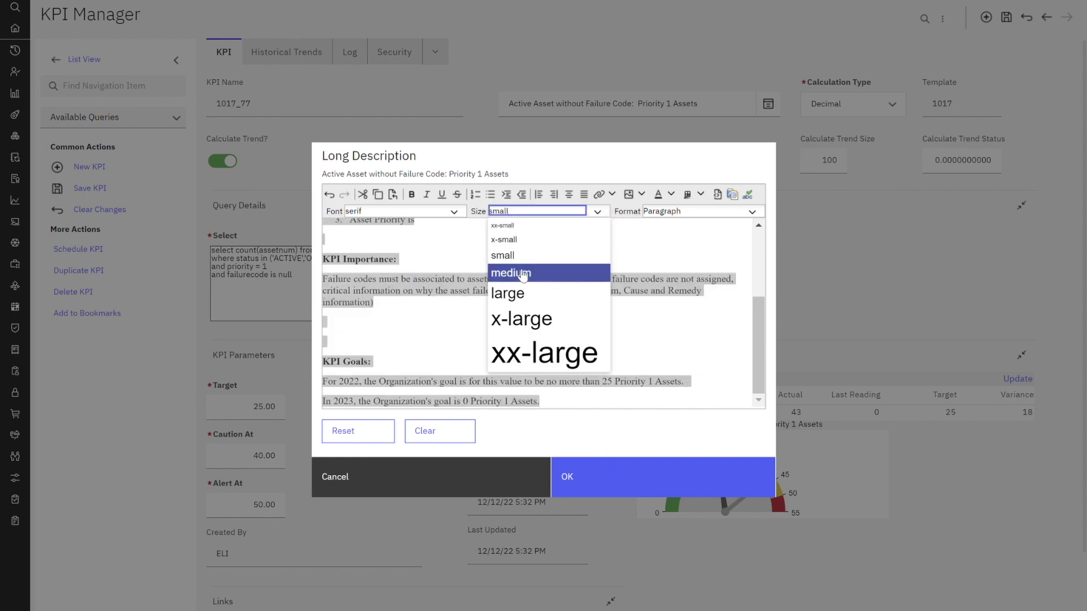
left_click(519, 274)
left_click(505, 282)
Remove blank lines around the numbered criteria and add 1 after 'Asset Priority is'.
scroll(506, 283, "up", 3)
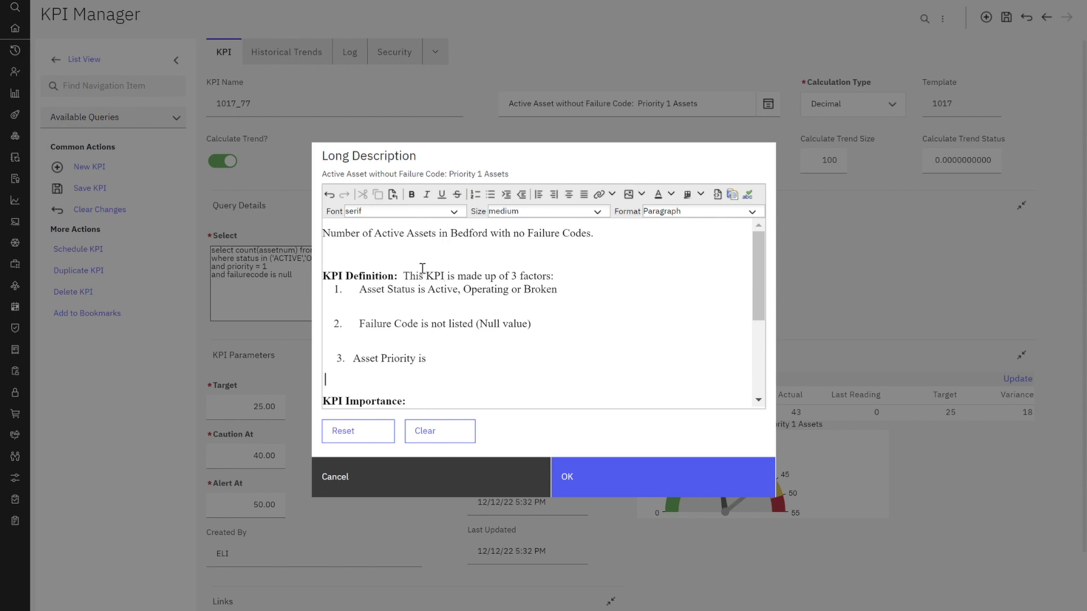
left_click(384, 261)
key("Delete")
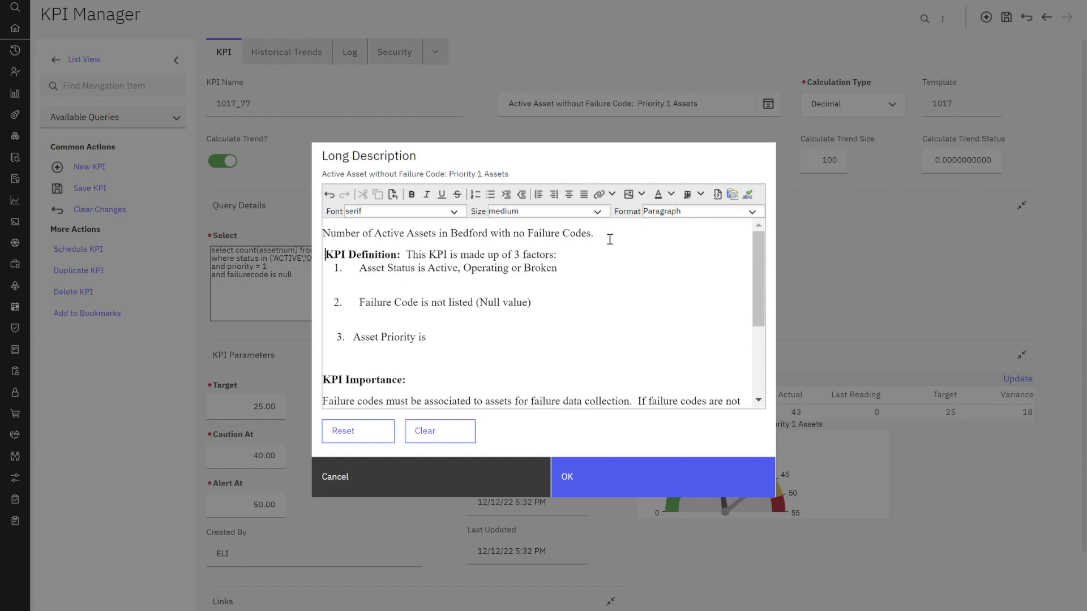
left_click(591, 289)
key("Delete")
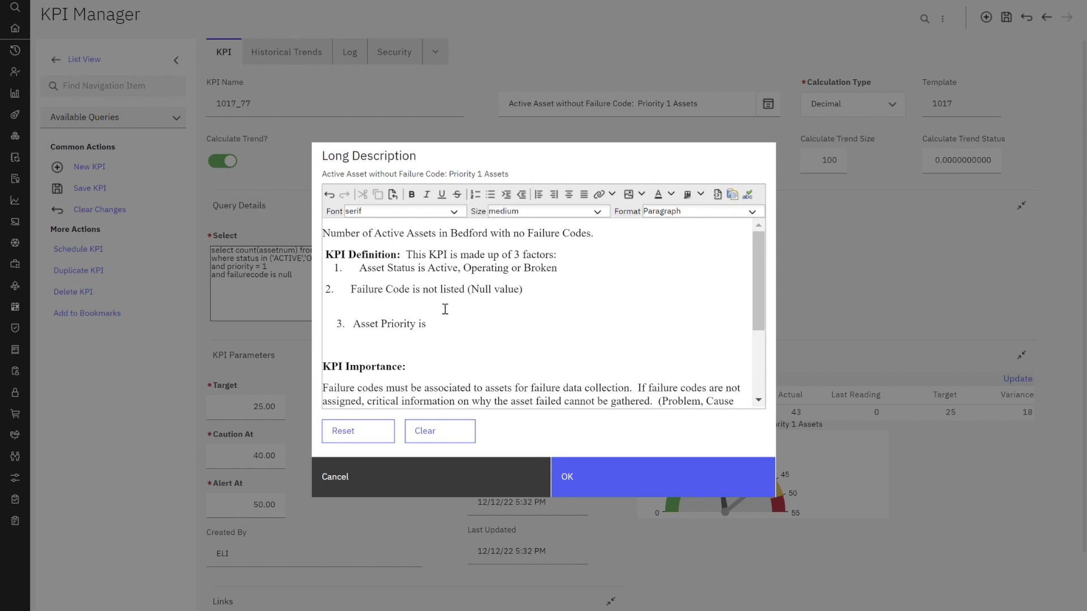
left_click(404, 311)
key("Delete")
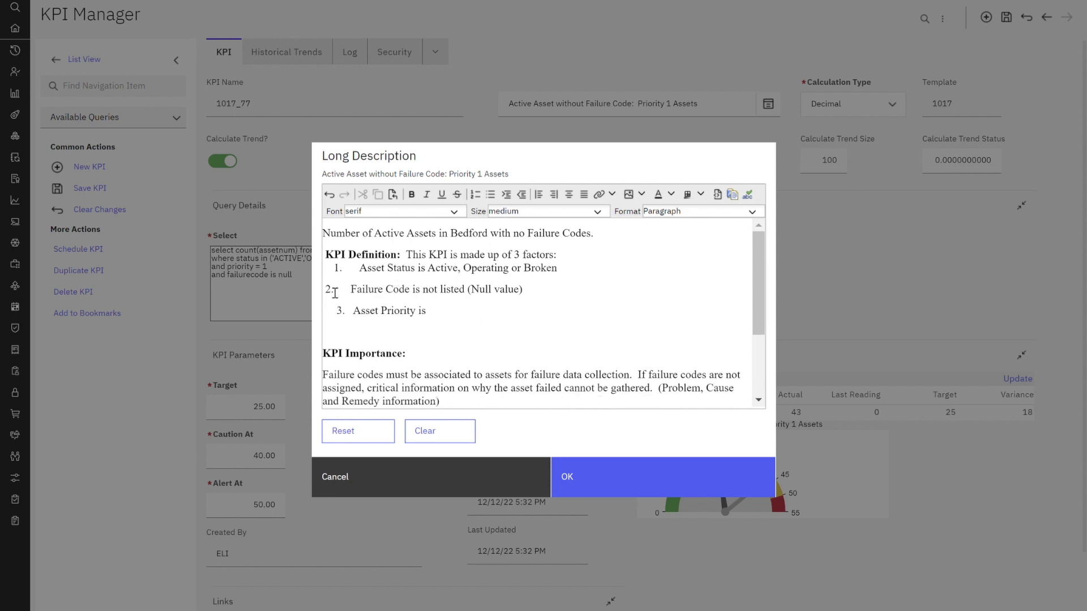
key("Up")
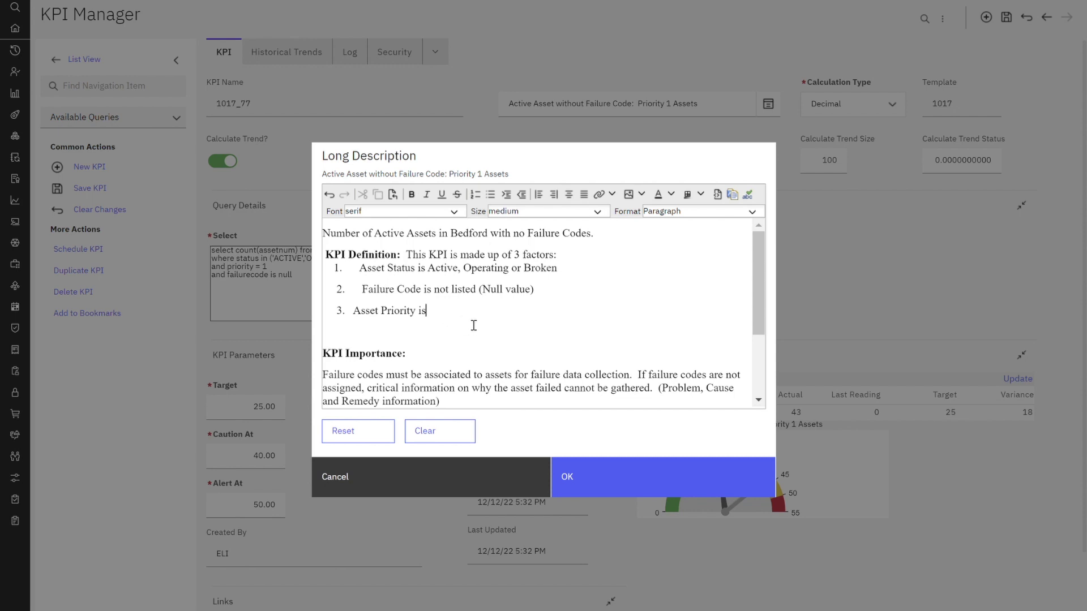
type("1")
Delete the extra blank line before KPI Goals and confirm the description with OK.
scroll(521, 336, "down", 2)
left_click(402, 350)
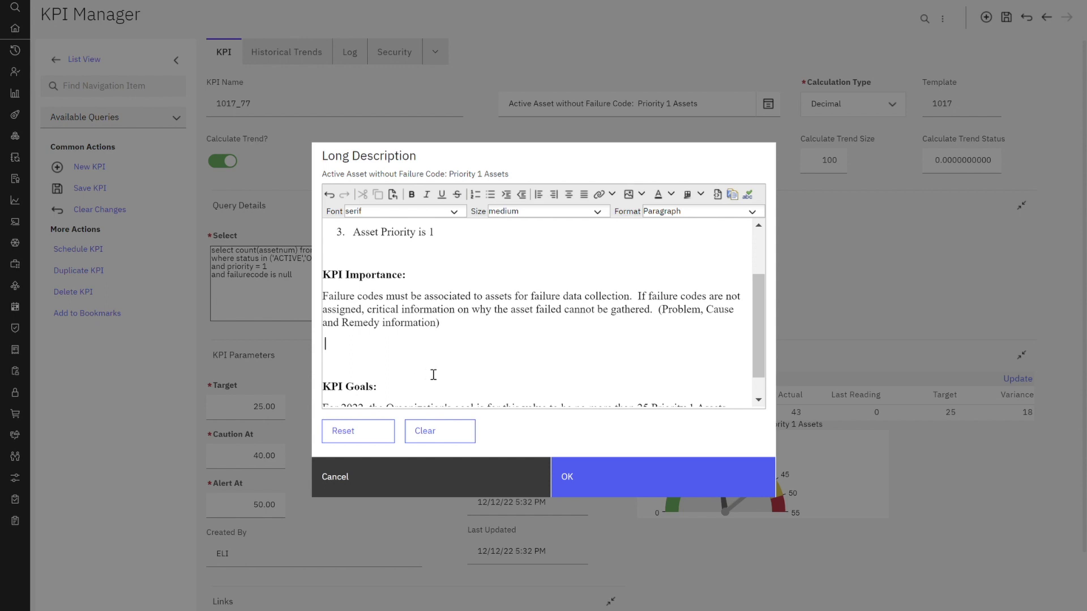
key("BackSpace")
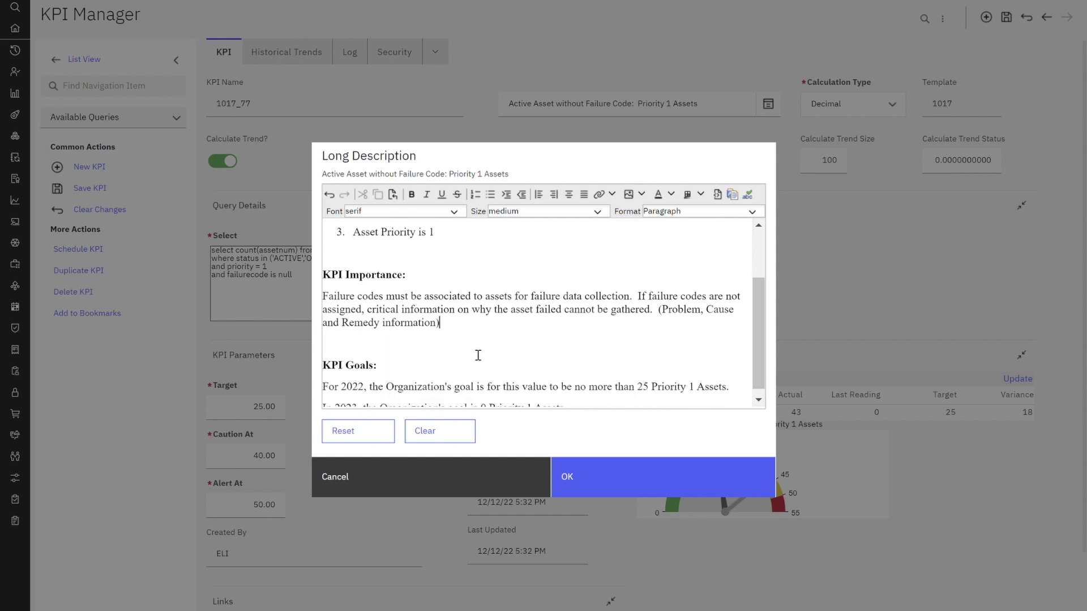
scroll(514, 363, "down", 1)
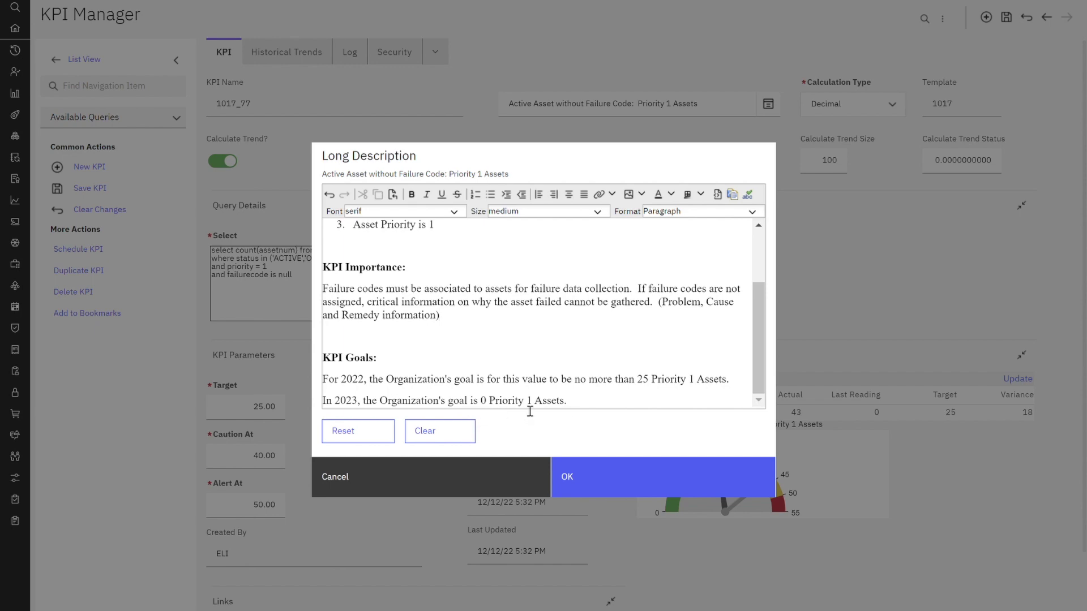
left_click(611, 485)
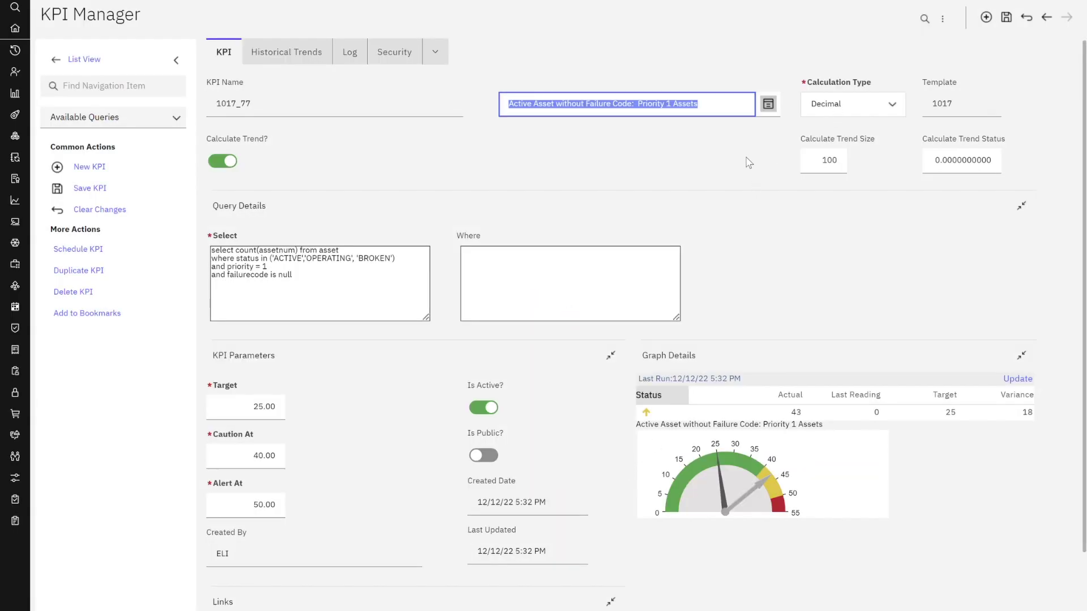
left_click(769, 104)
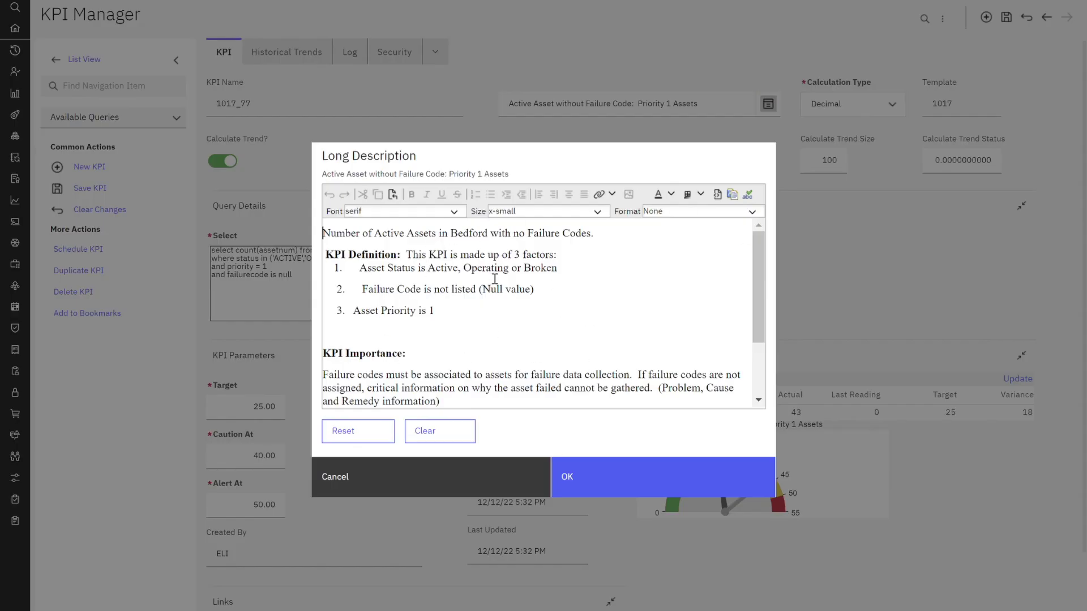
left_click(644, 488)
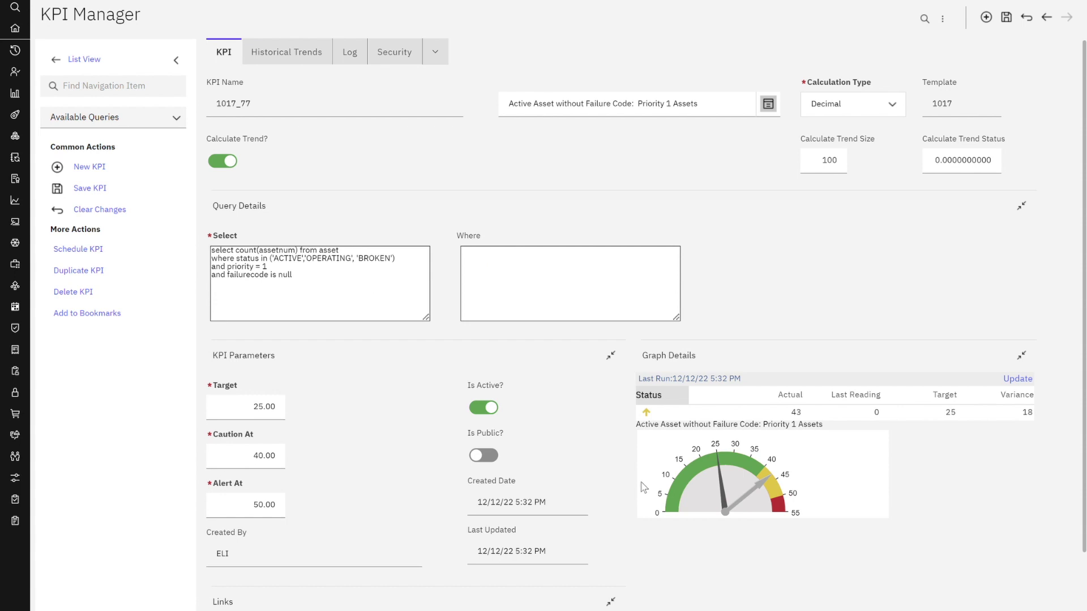
left_click(739, 275)
On the Security tab, add a group row assigned to MAINTSUP.
left_click(406, 57)
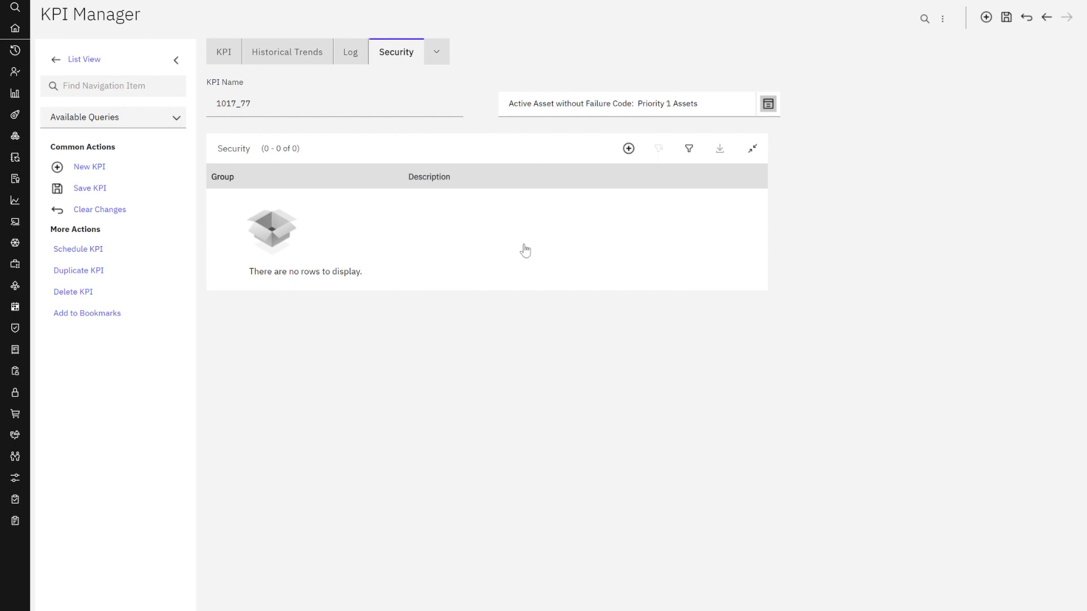
left_click(628, 149)
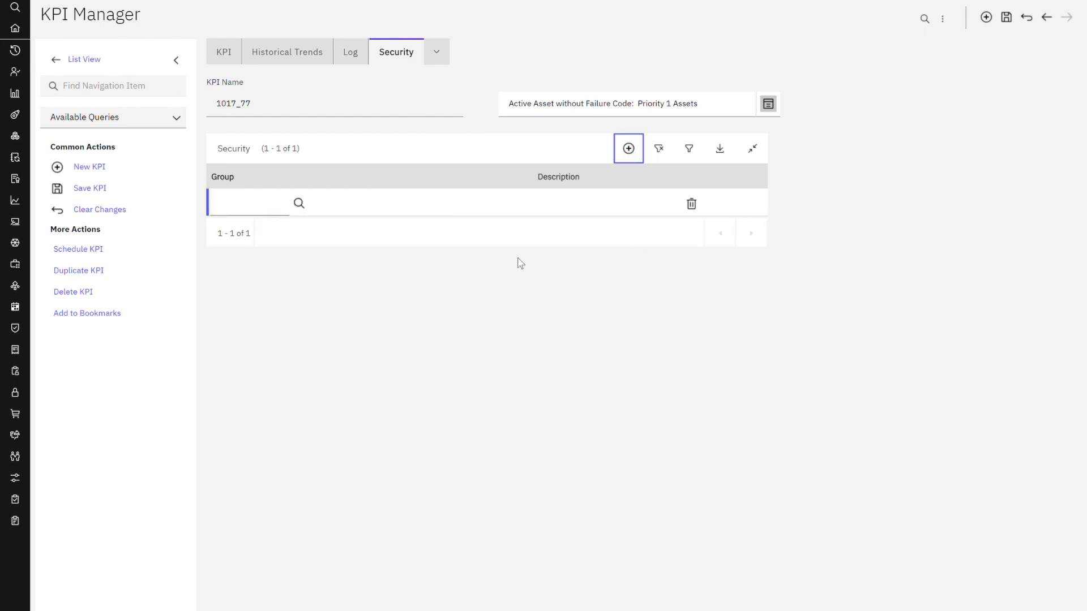
left_click(299, 203)
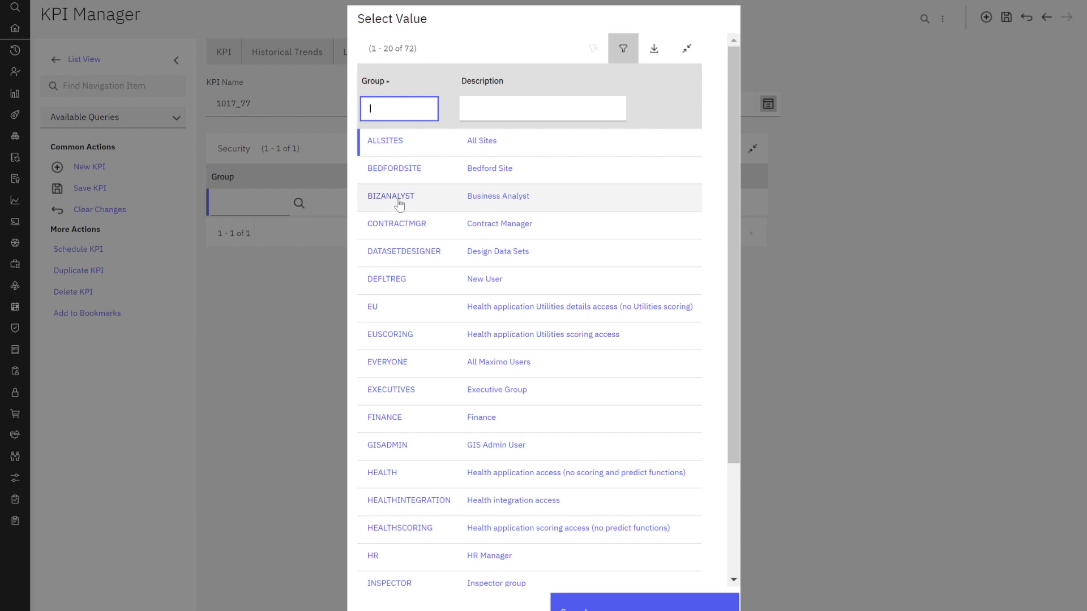
type("n")
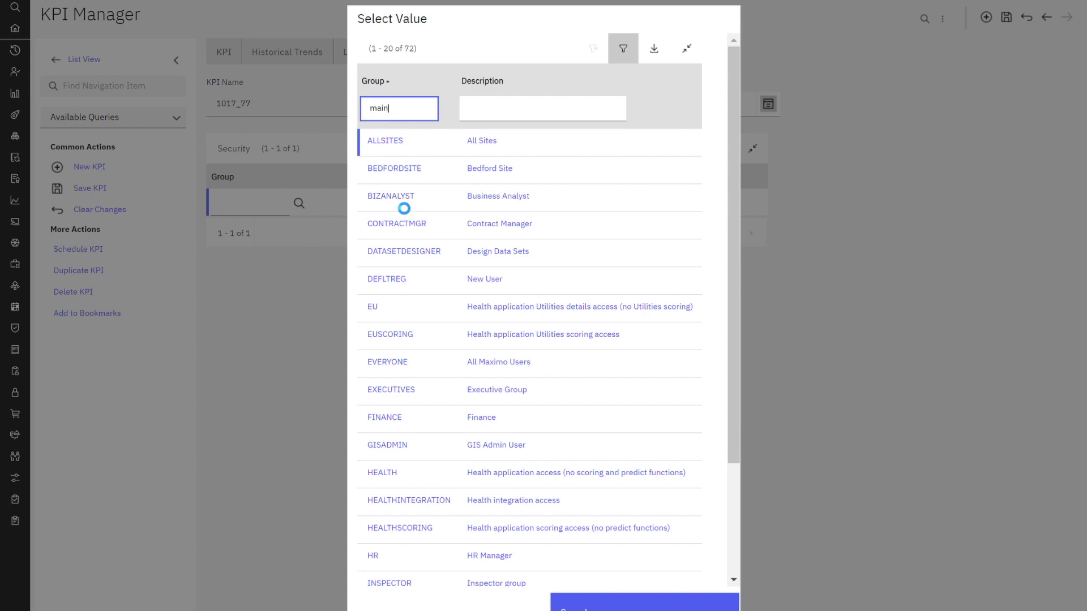
key("Return")
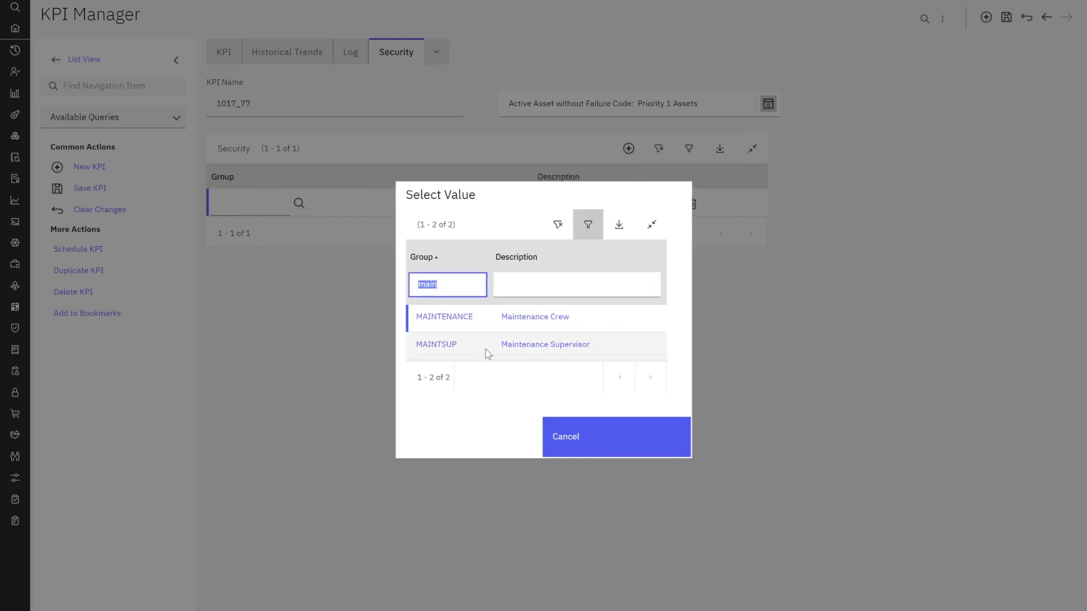
left_click(455, 352)
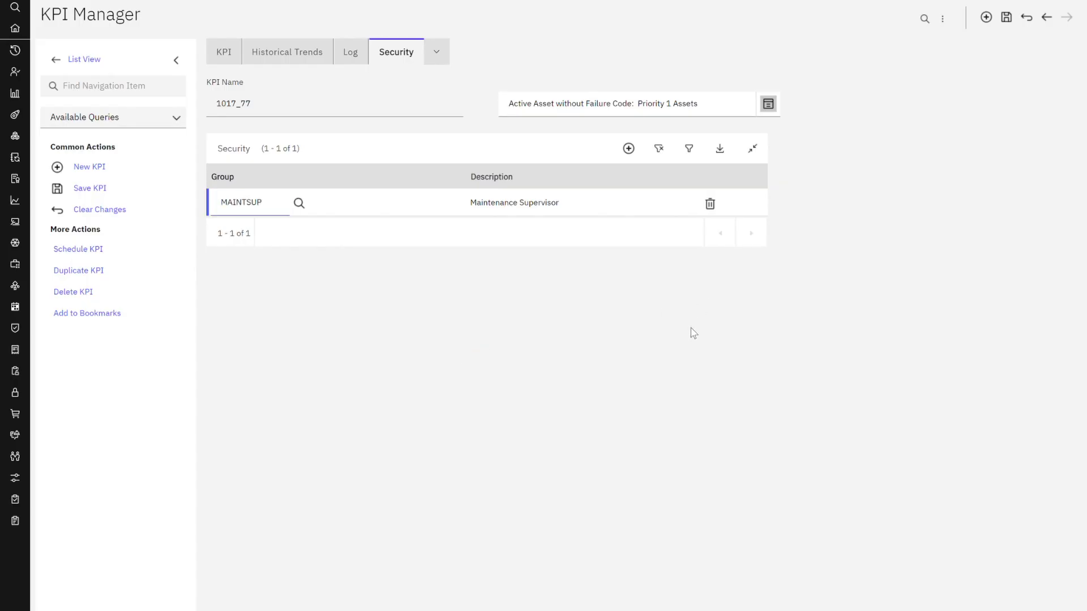
Add a second security row with the OPSMGR group, found by searching 'ops'.
left_click(628, 148)
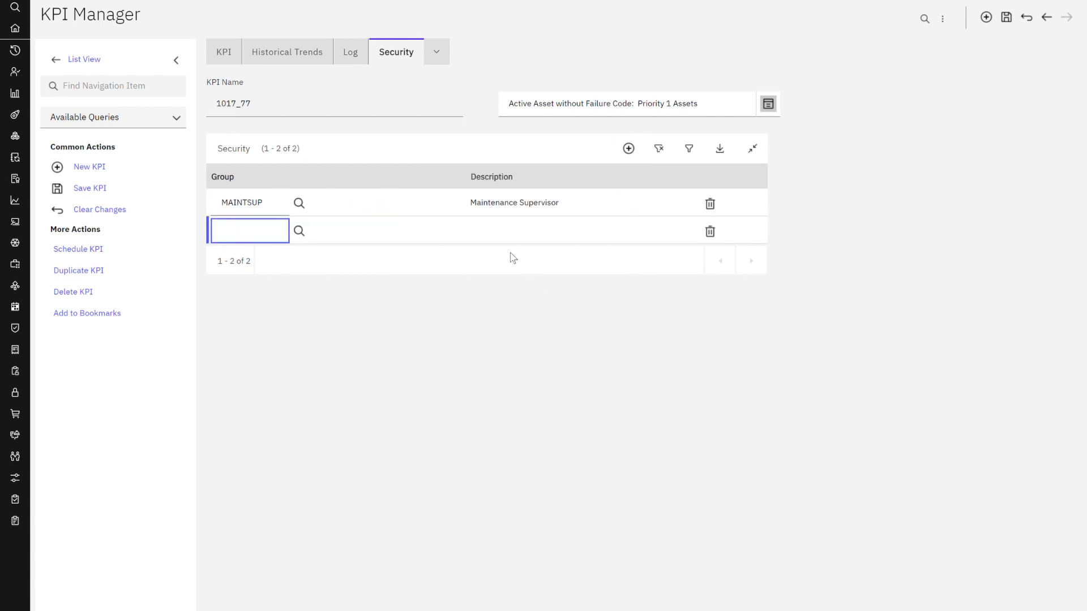
left_click(299, 230)
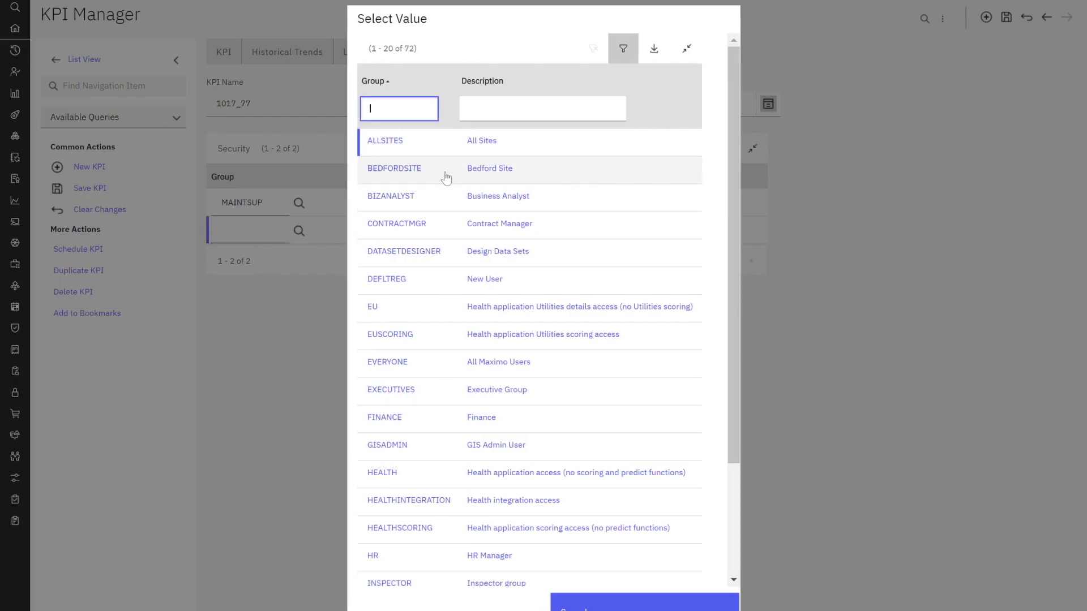
type("ops")
key("Return")
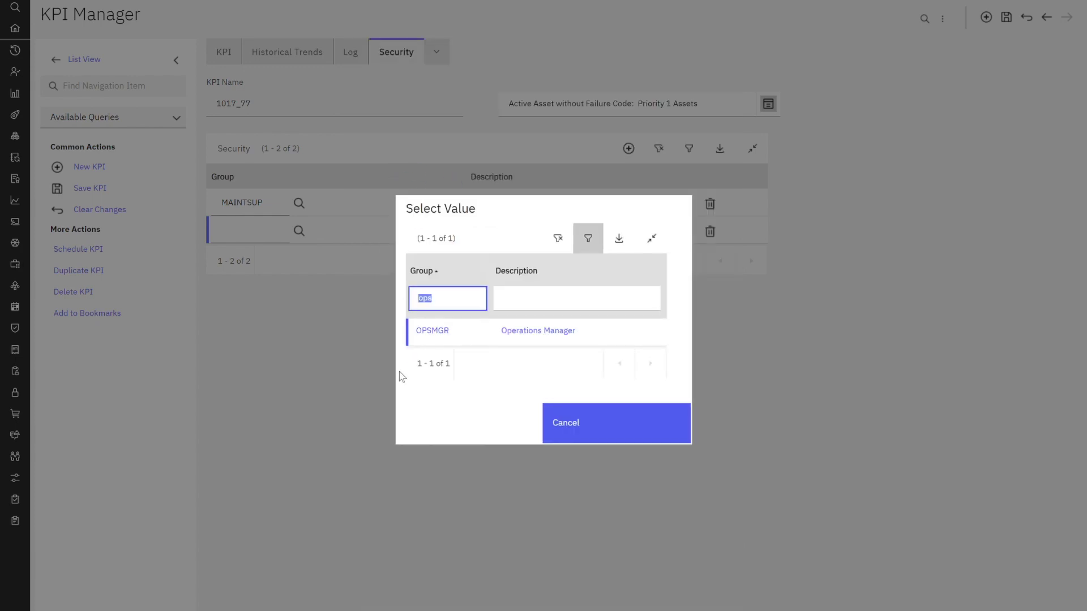
left_click(443, 339)
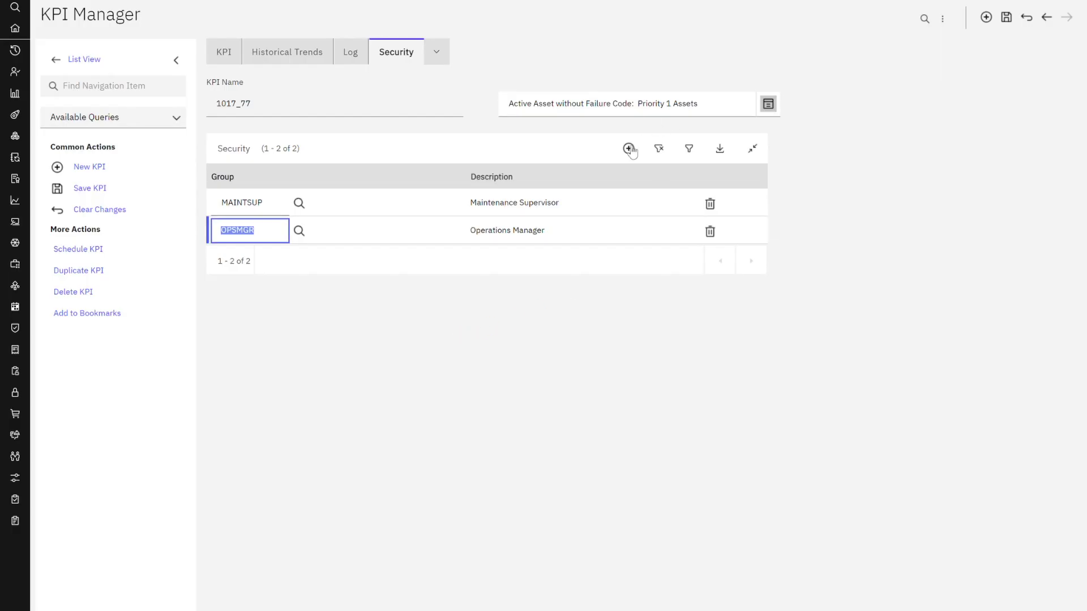
Add a third row with the HEALTH group and save the KPI record.
left_click(628, 149)
left_click(299, 258)
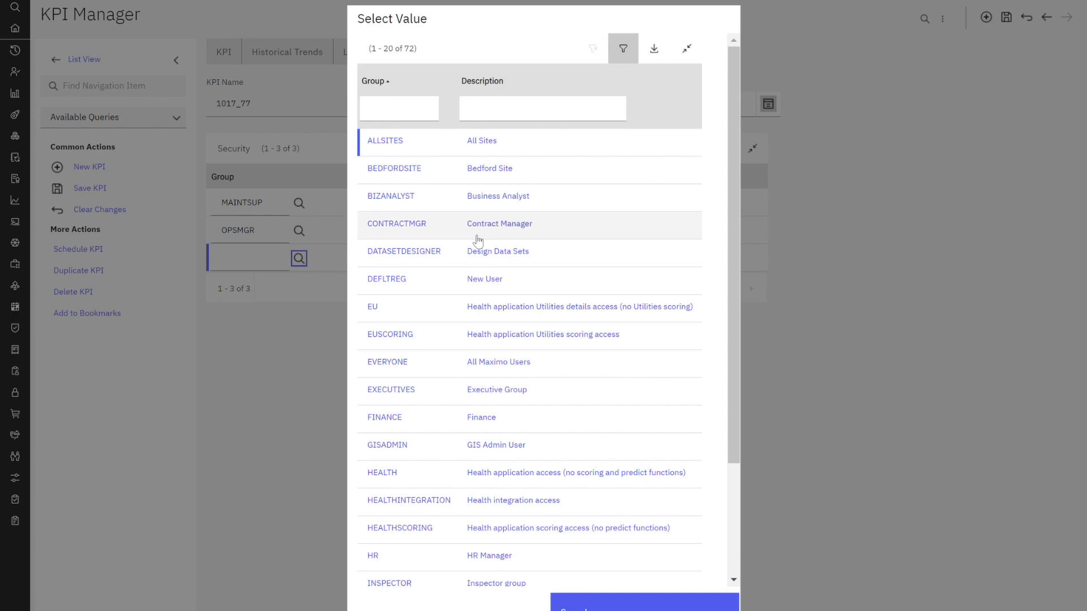
type("rel")
key("Return")
type("asset")
key("Return")
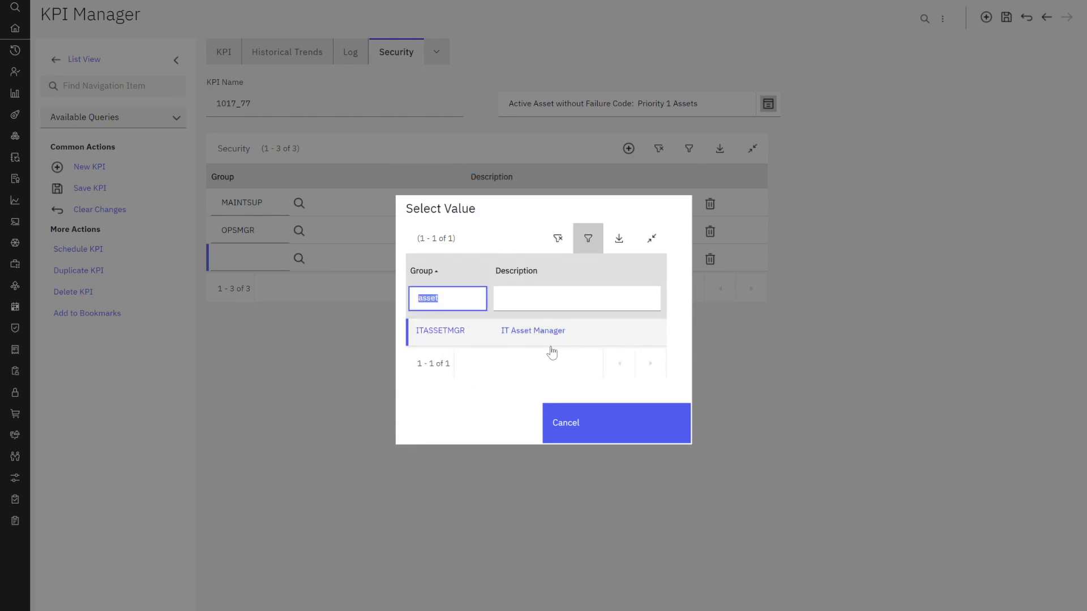
left_click(557, 238)
scroll(575, 420, "down", 3)
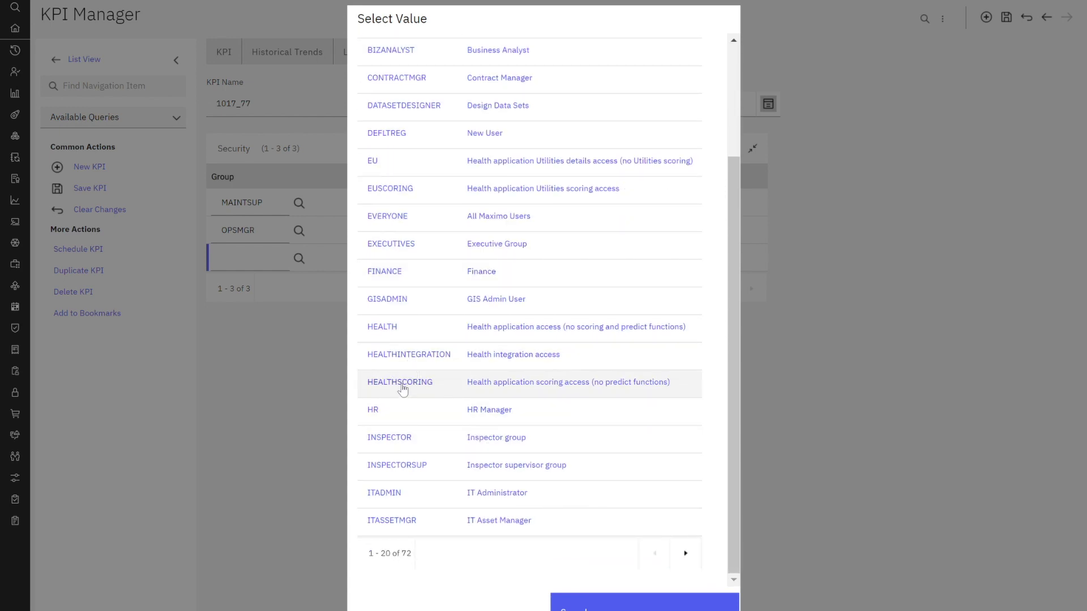
left_click(390, 338)
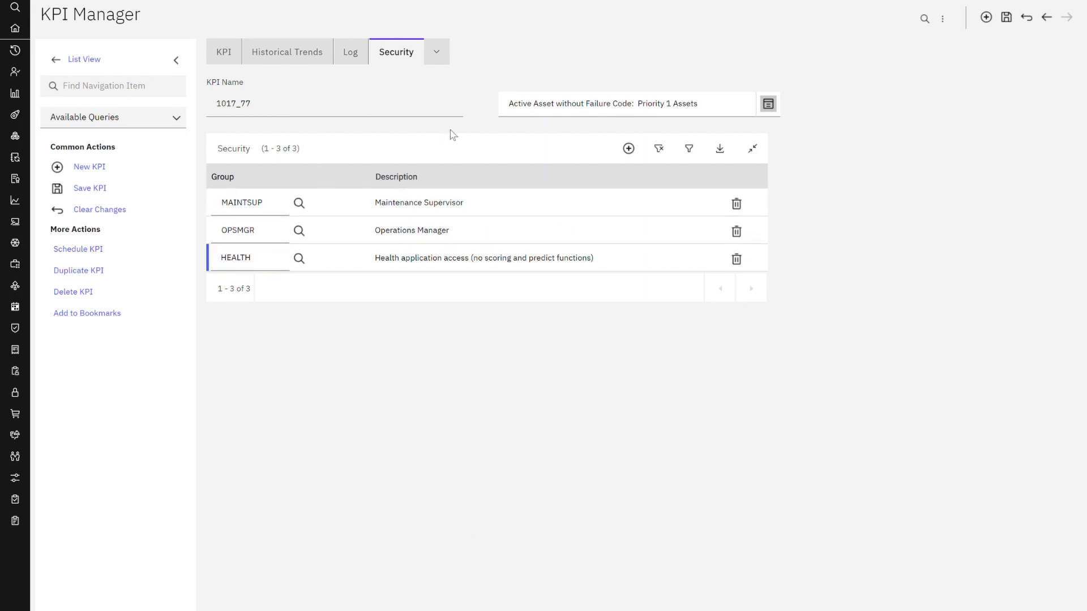
left_click(1006, 17)
From the KPI tab, add a Schedule KPI row using cron task MONTHDAY12AM.
left_click(311, 59)
left_click(222, 51)
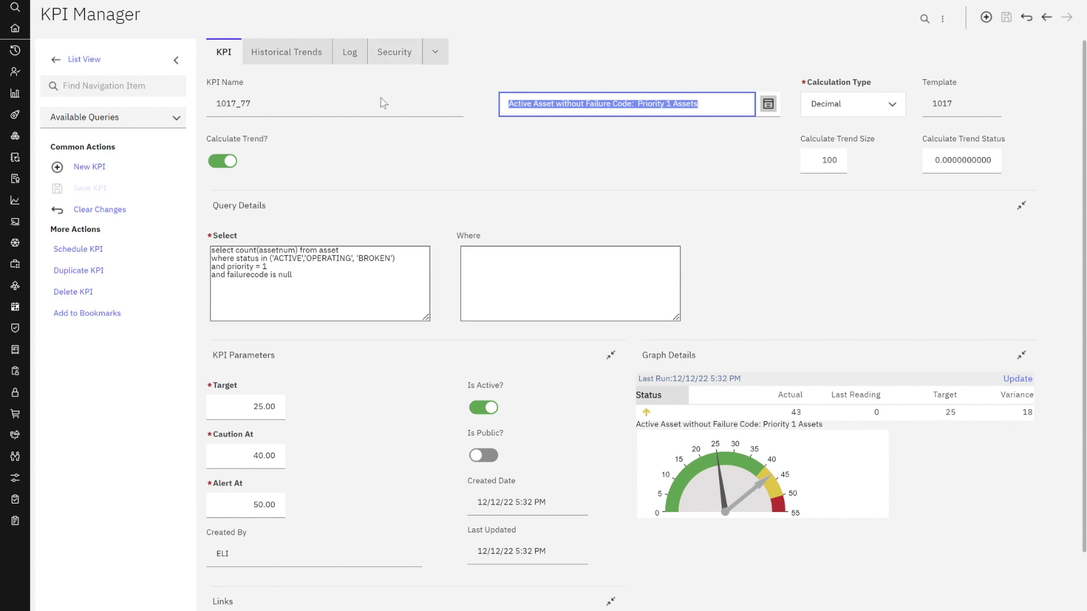
left_click(109, 249)
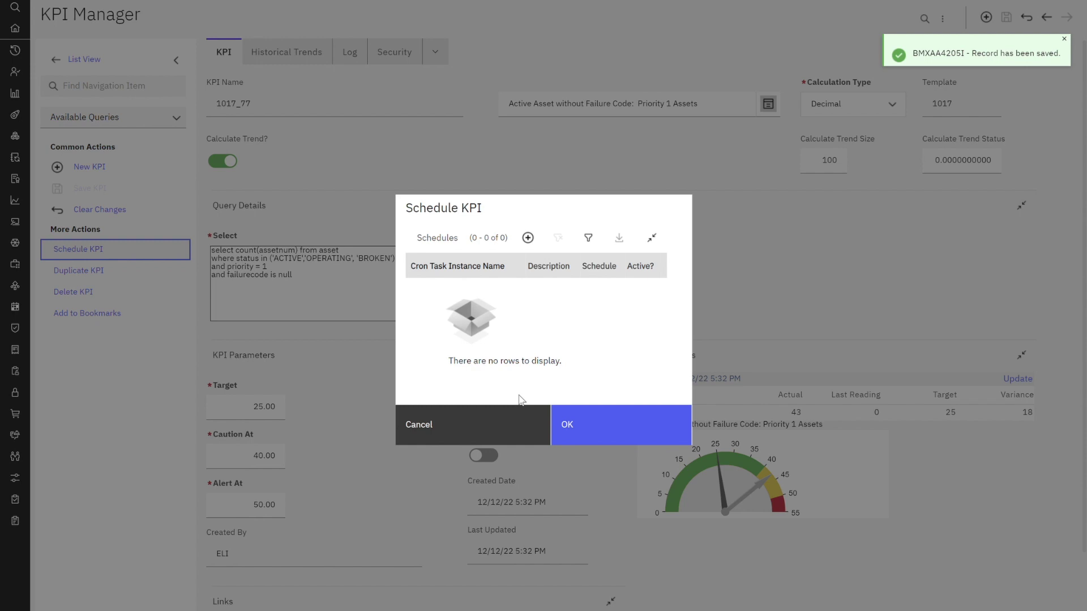
left_click(534, 239)
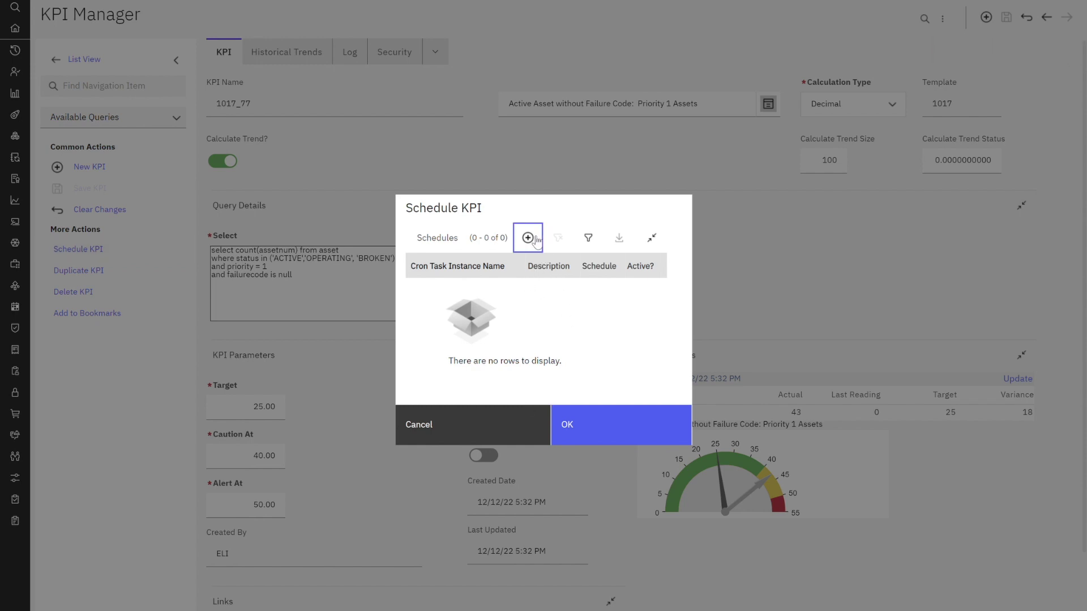
left_click(498, 313)
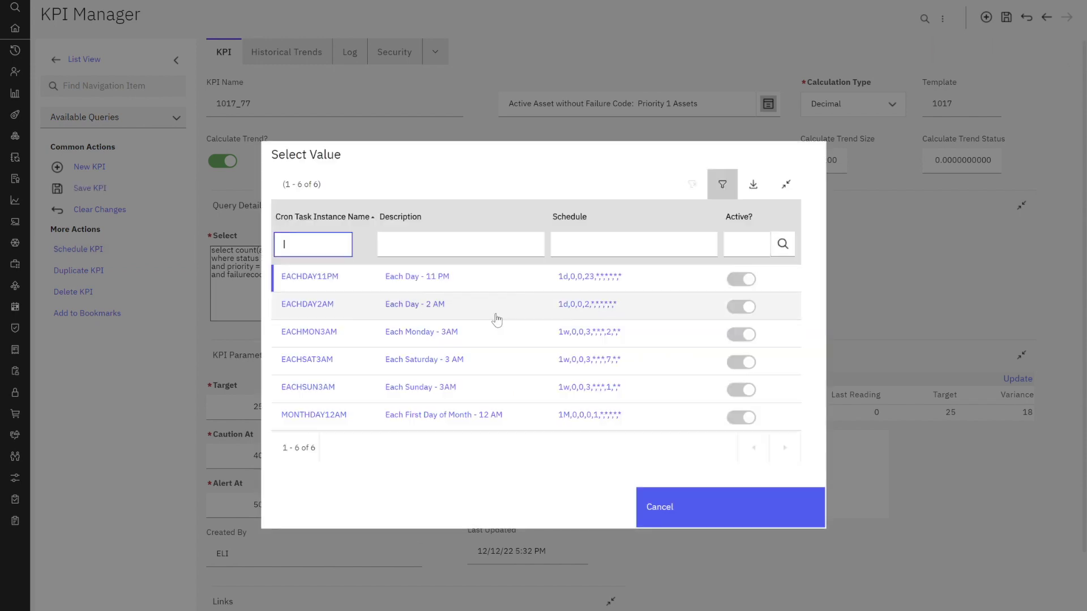
left_click(311, 418)
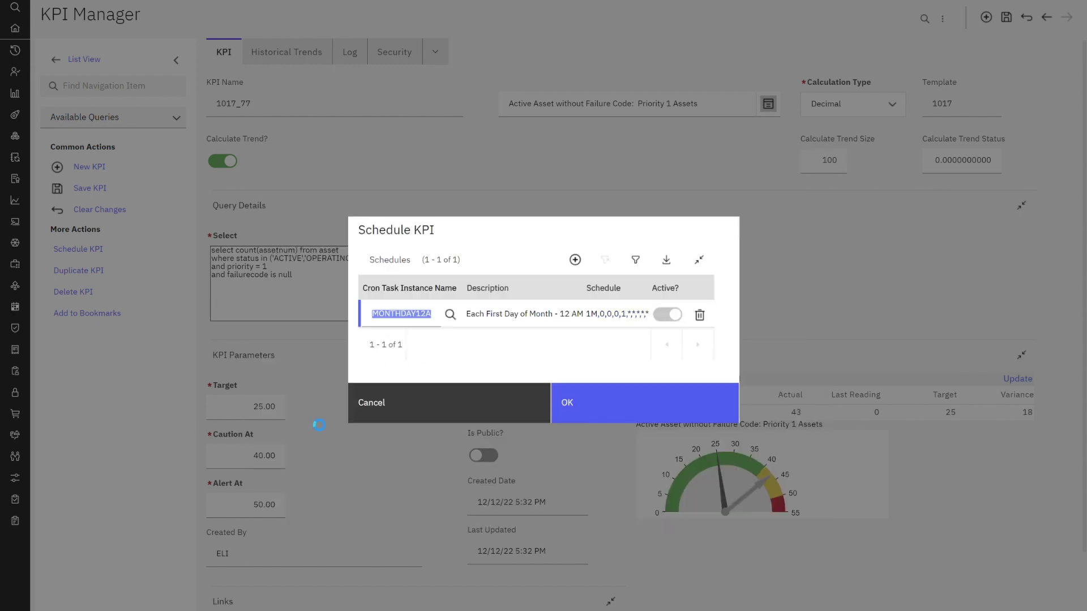
left_click(604, 406)
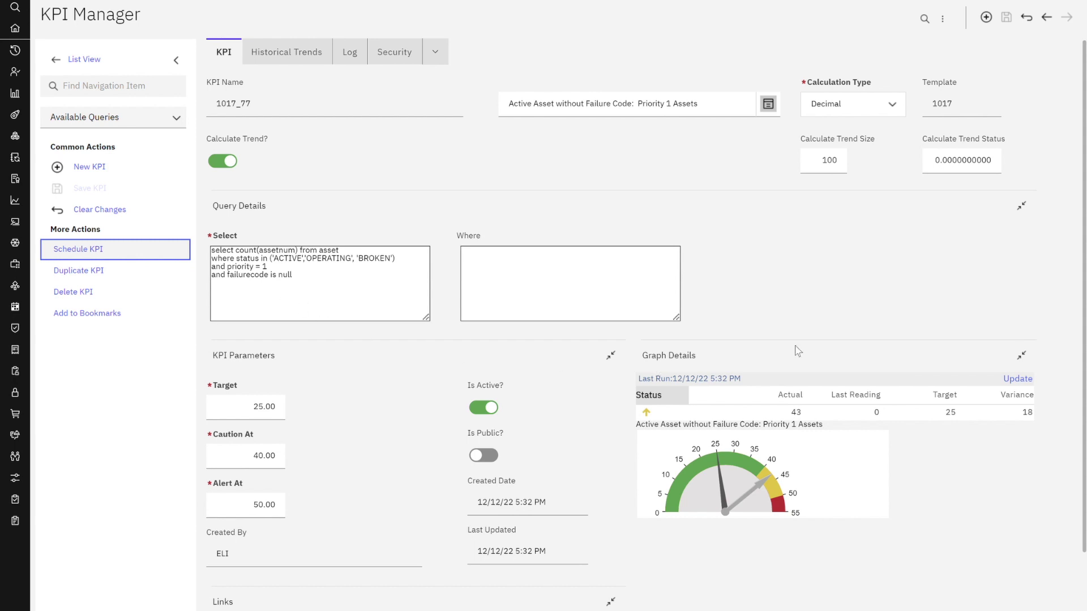
Apply the MONTHDAY12AM schedule with OK, returning to KPI 1017_77's details.
left_click(844, 302)
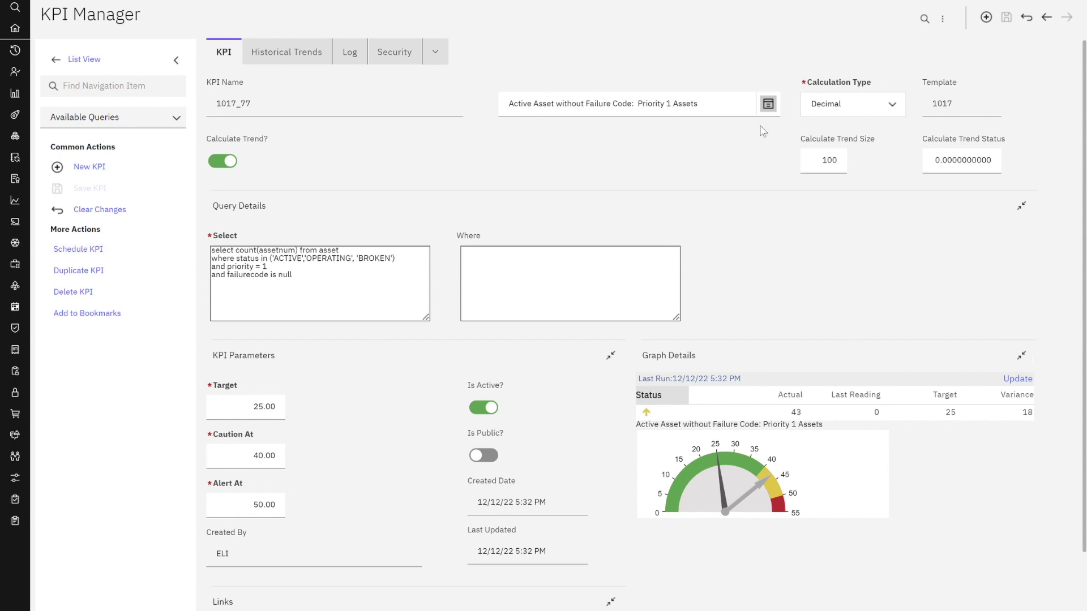